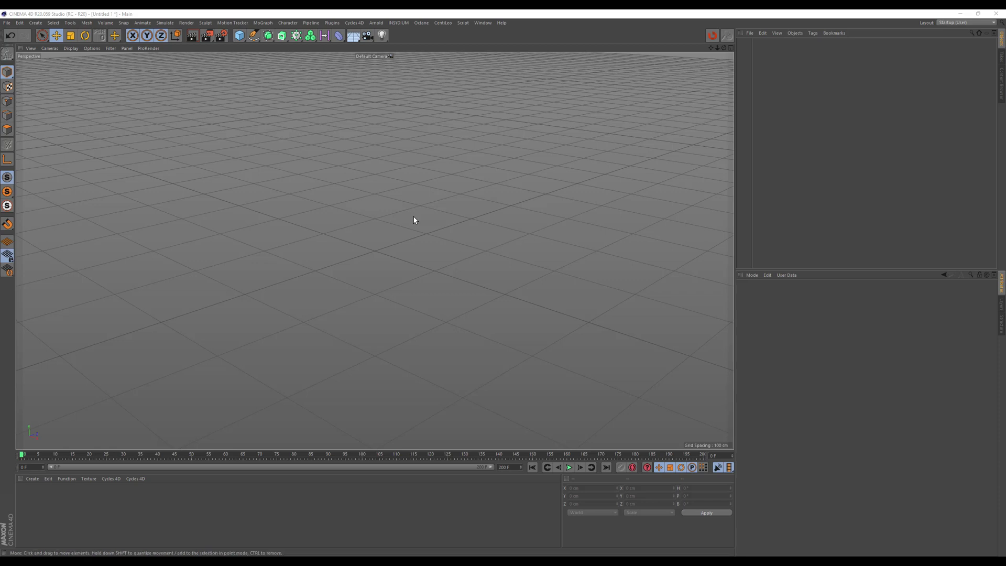
# Step: Add a 250 cm Plane primitive and attach a Bake Texture tag to it
pyautogui.click(239, 35)
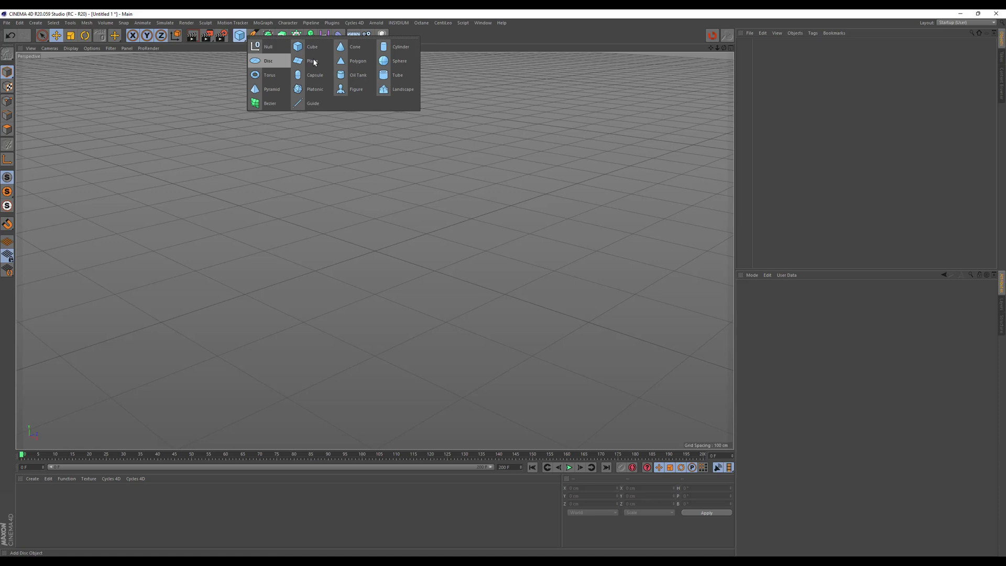
pyautogui.click(319, 62)
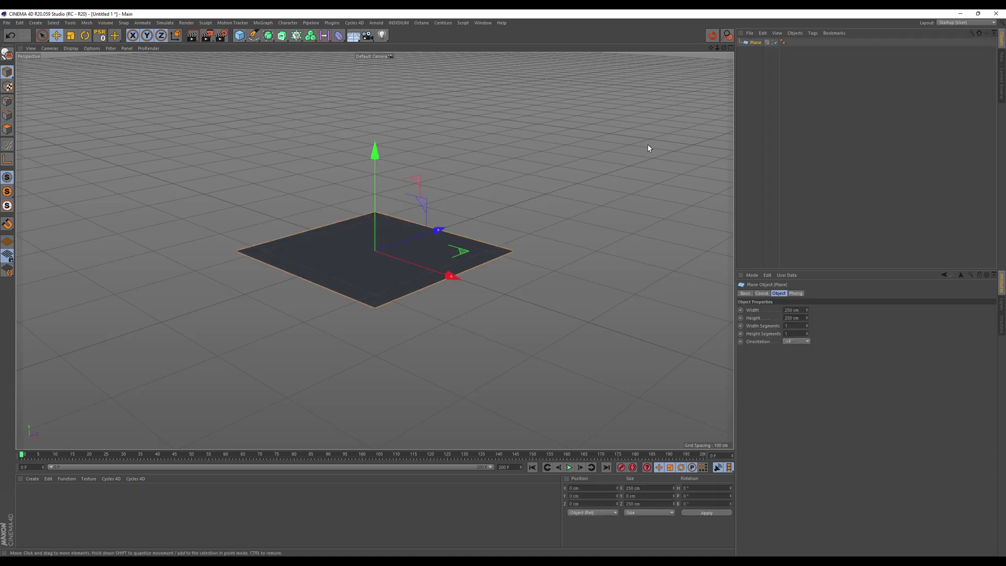
pyautogui.rightClick(755, 43)
pyautogui.moveTo(780, 46)
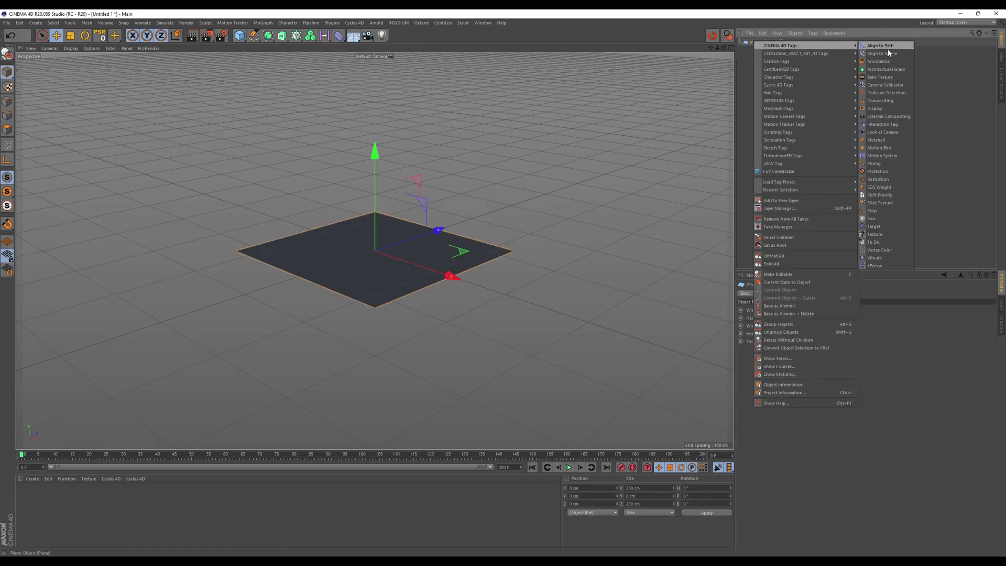
pyautogui.click(880, 77)
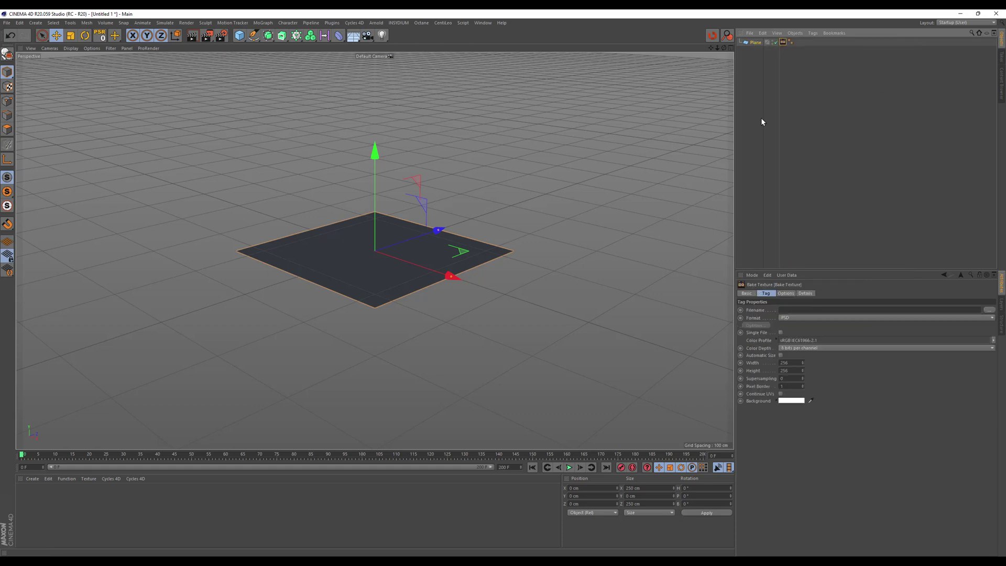
# Step: Create a new default material, Mat, in the empty Material Manager
pyautogui.doubleClick(79, 522)
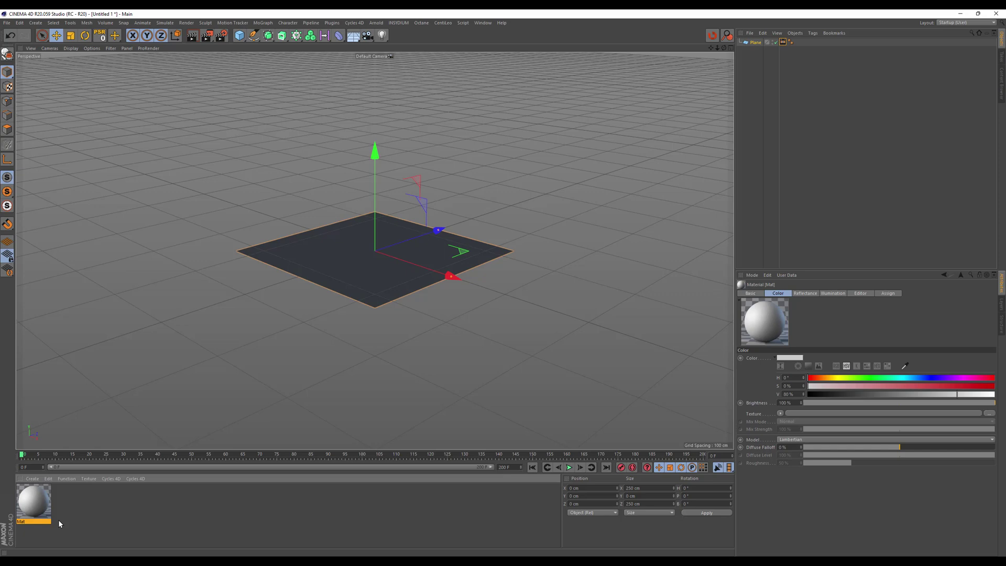
# Step: Open Mat in the Material Editor and disable its Reflectance channel
pyautogui.doubleClick(34, 502)
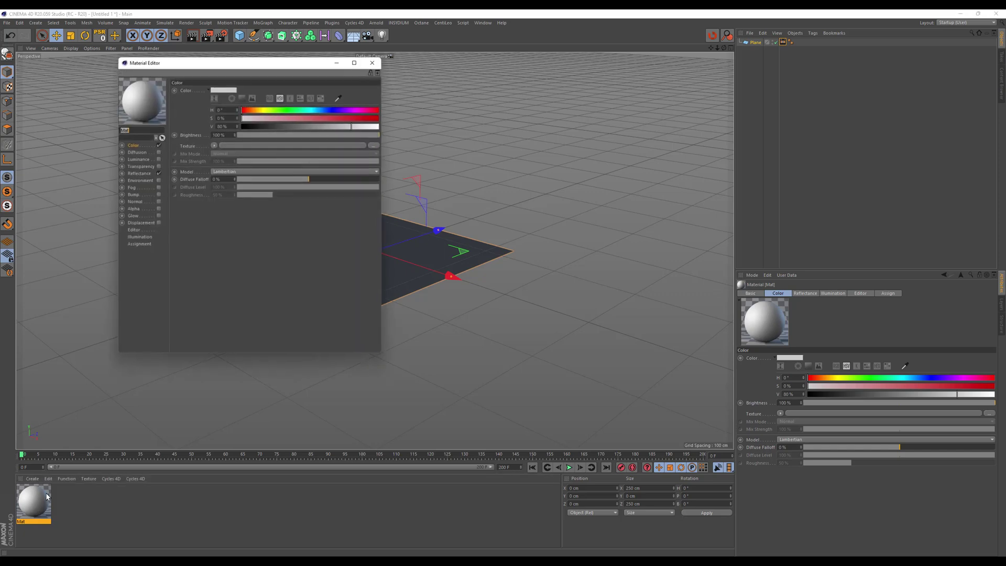
pyautogui.moveTo(202, 69); pyautogui.dragTo(205, 120)
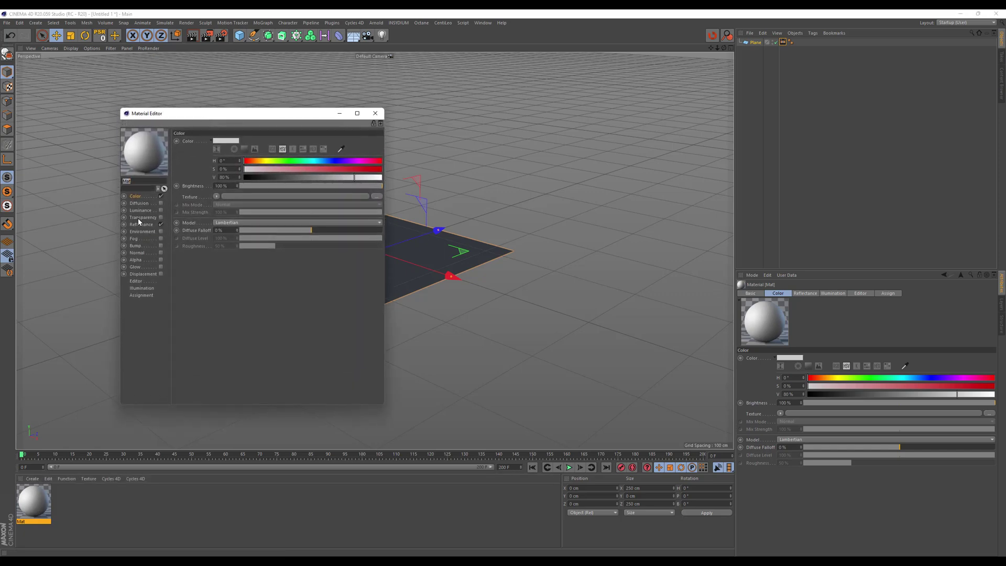
pyautogui.click(137, 224)
pyautogui.click(161, 225)
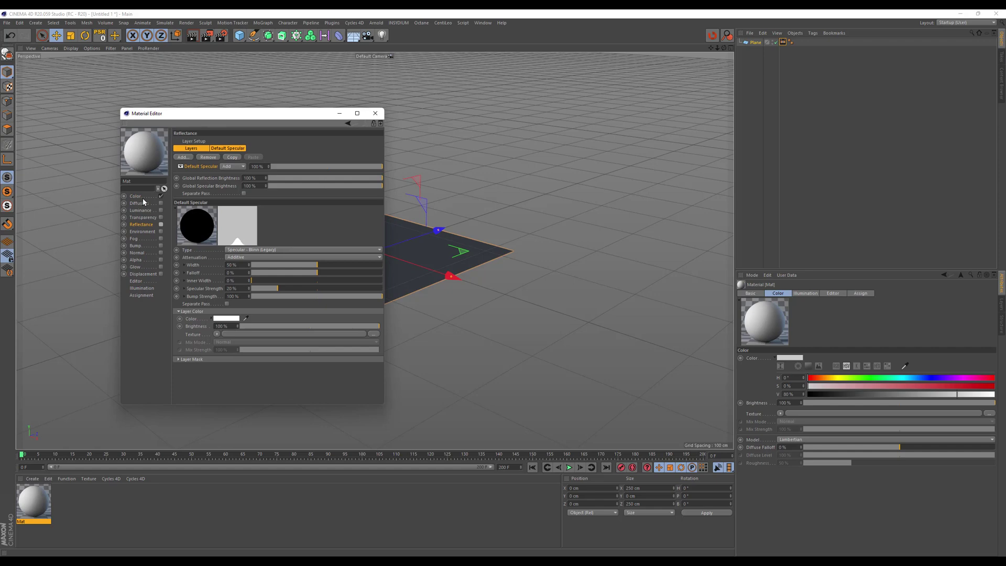
# Step: Load an Effects > Normalizer shader into the Color channel's texture and open it
pyautogui.click(136, 196)
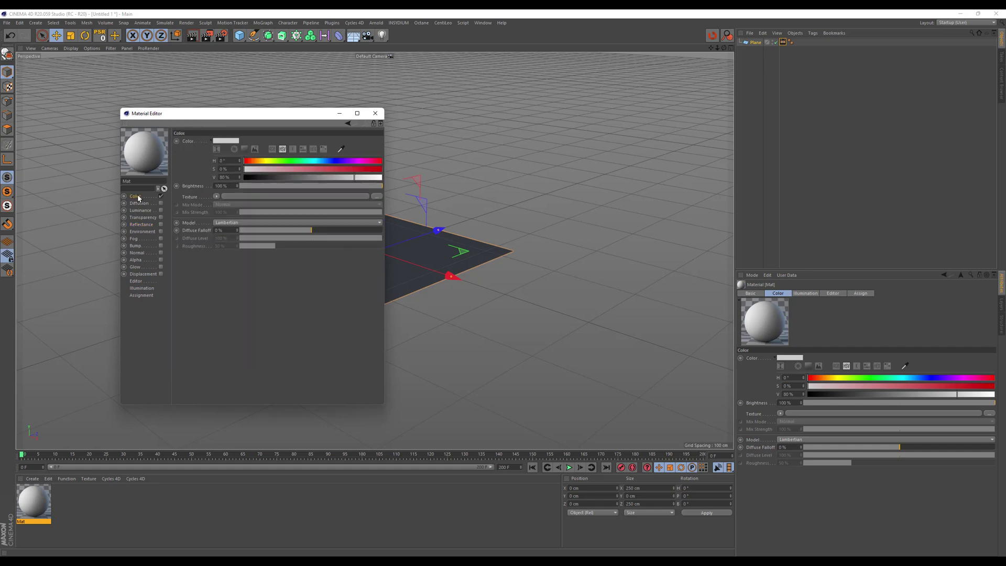
pyautogui.click(216, 197)
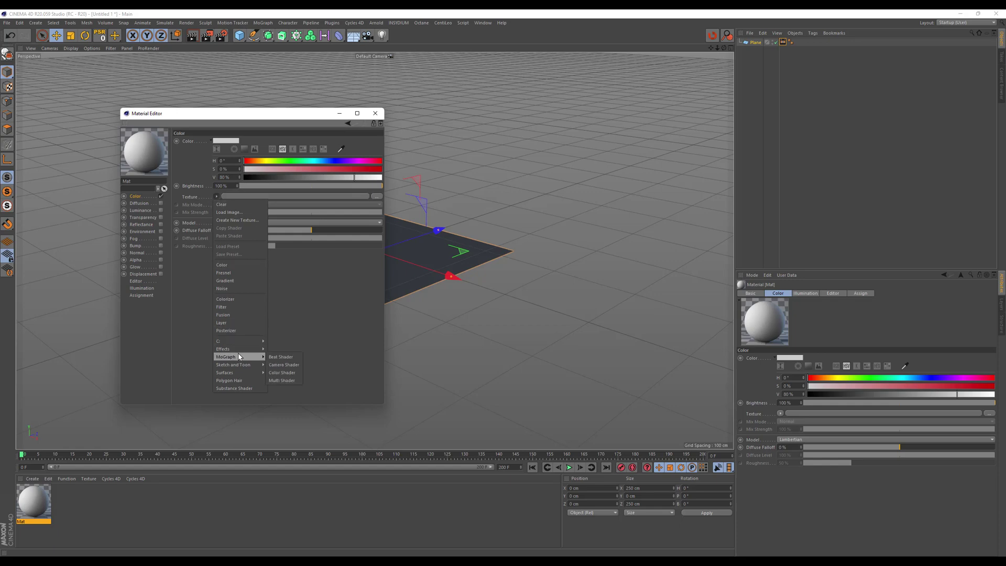
pyautogui.moveTo(238, 350)
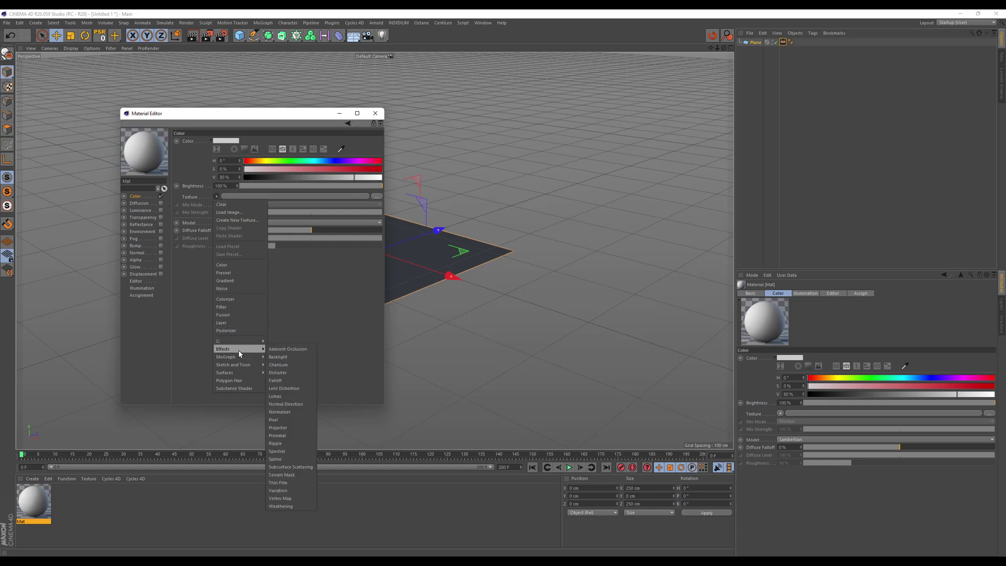
pyautogui.click(292, 412)
pyautogui.click(225, 214)
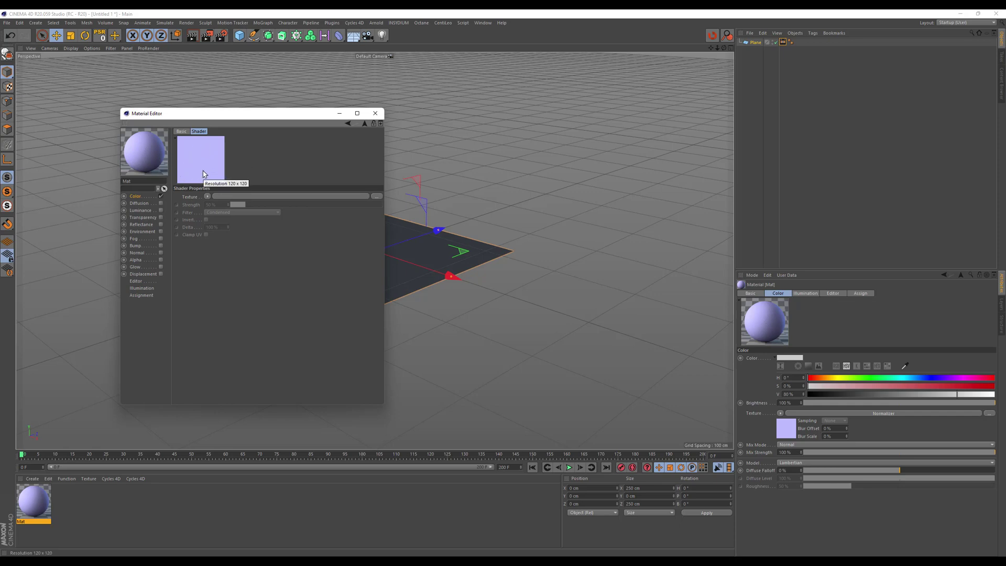
# Step: Wrap the Normalizer in a Filter shader with Gamma 1/2.2 (0.455)
pyautogui.click(136, 197)
pyautogui.click(216, 196)
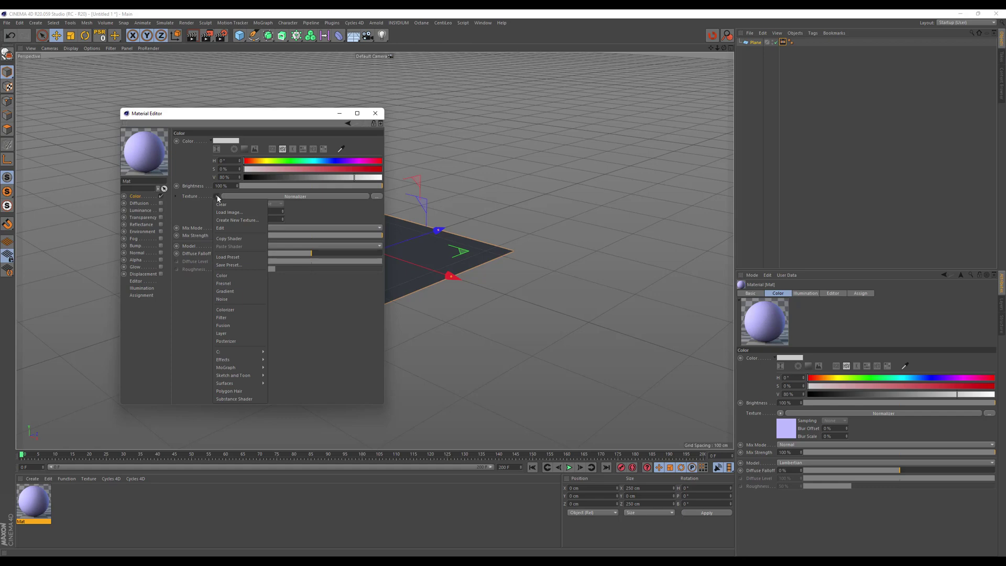
pyautogui.click(221, 317)
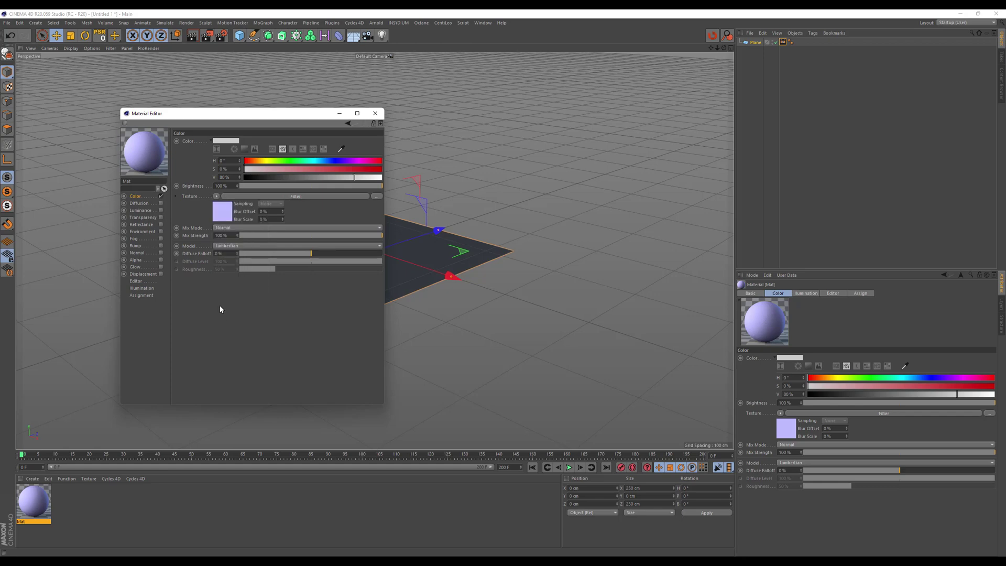
pyautogui.click(222, 216)
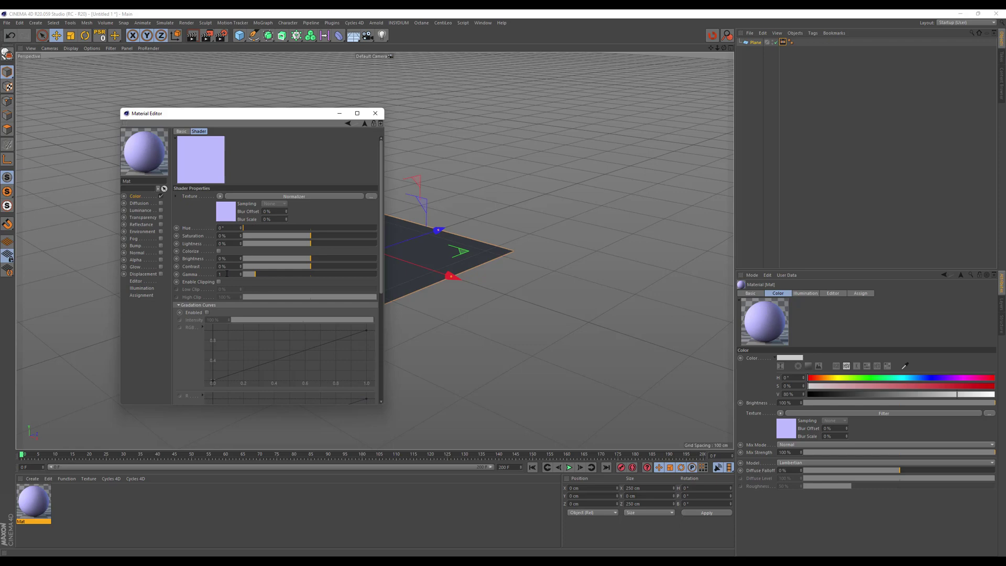
pyautogui.write('2.2')
pyautogui.press('Return')
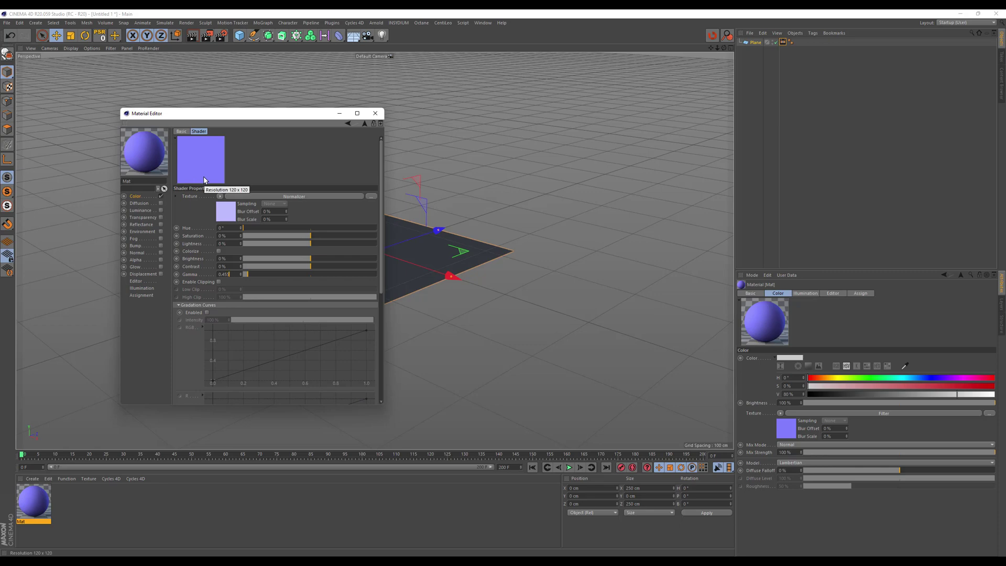
# Step: Set the Normalizer's texture to a Gradient of type 2D - Box
pyautogui.click(225, 211)
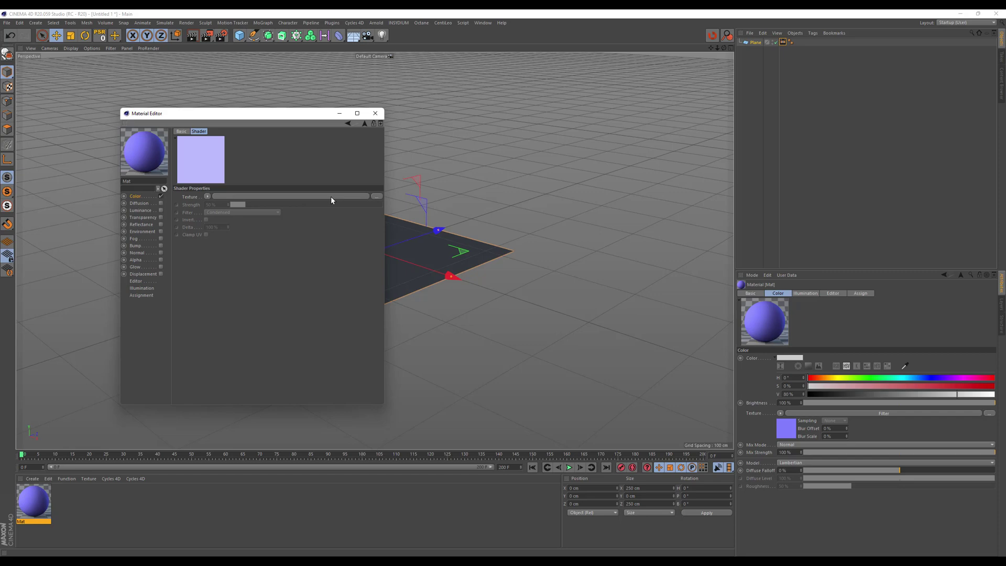
pyautogui.click(208, 197)
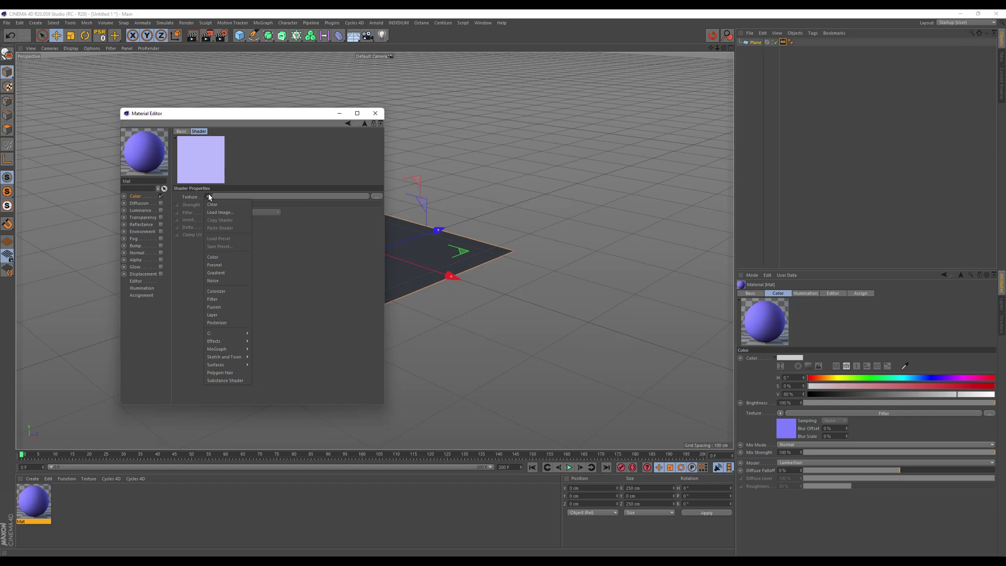
pyautogui.click(223, 274)
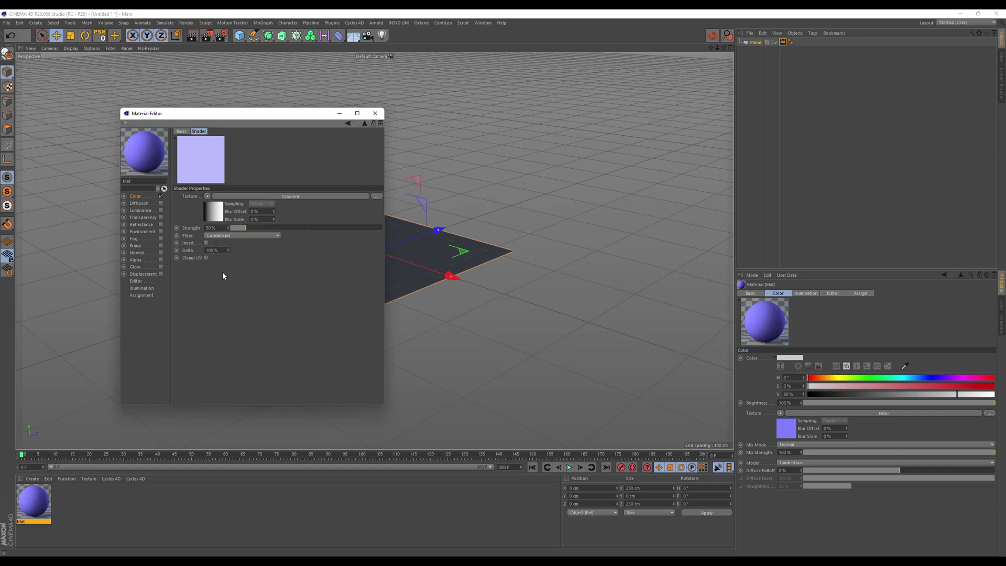
pyautogui.click(214, 215)
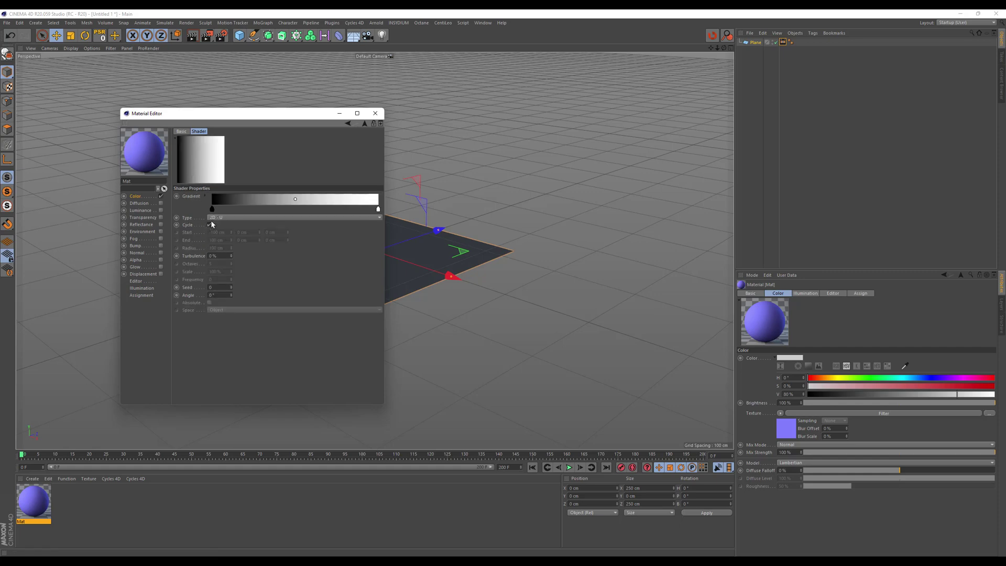
pyautogui.click(213, 220)
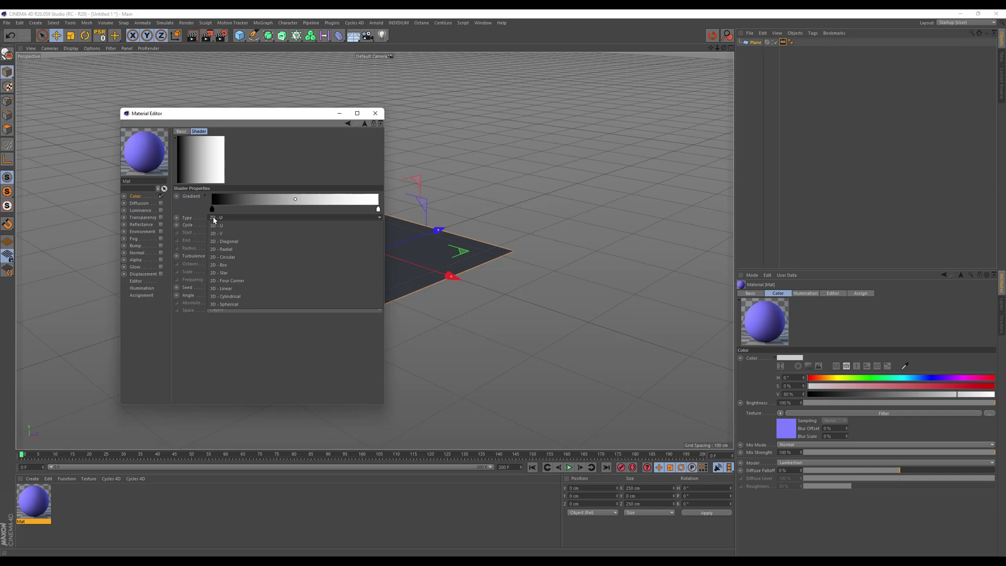
pyautogui.click(218, 265)
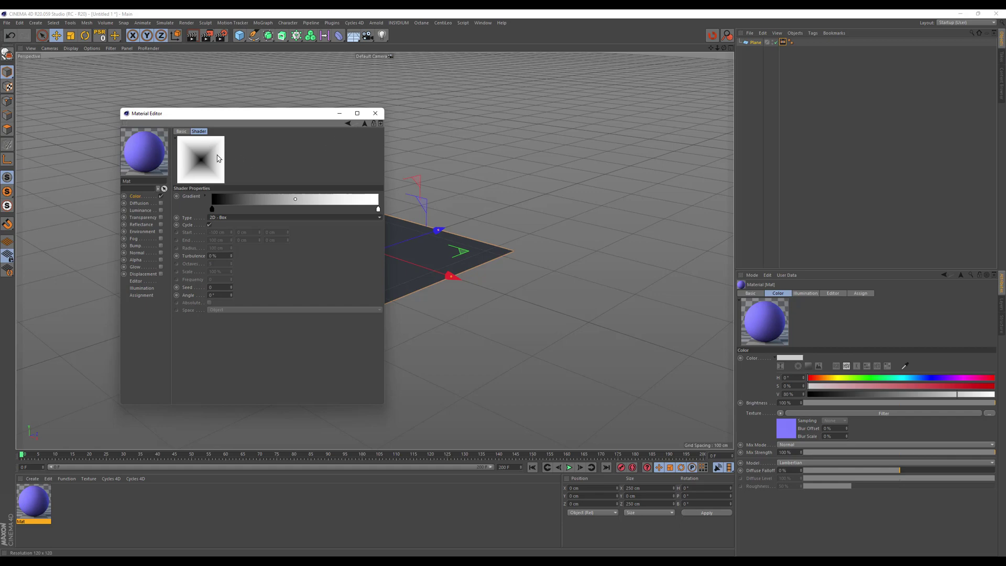
# Step: Wrap the gradient in a Layer shader and add a Transform effect above it
pyautogui.click(347, 125)
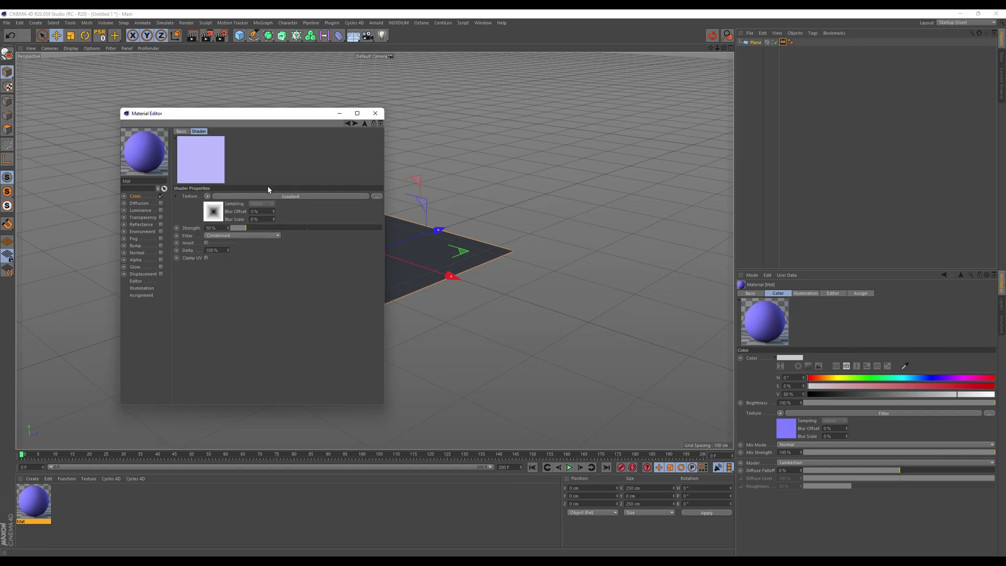
pyautogui.click(208, 197)
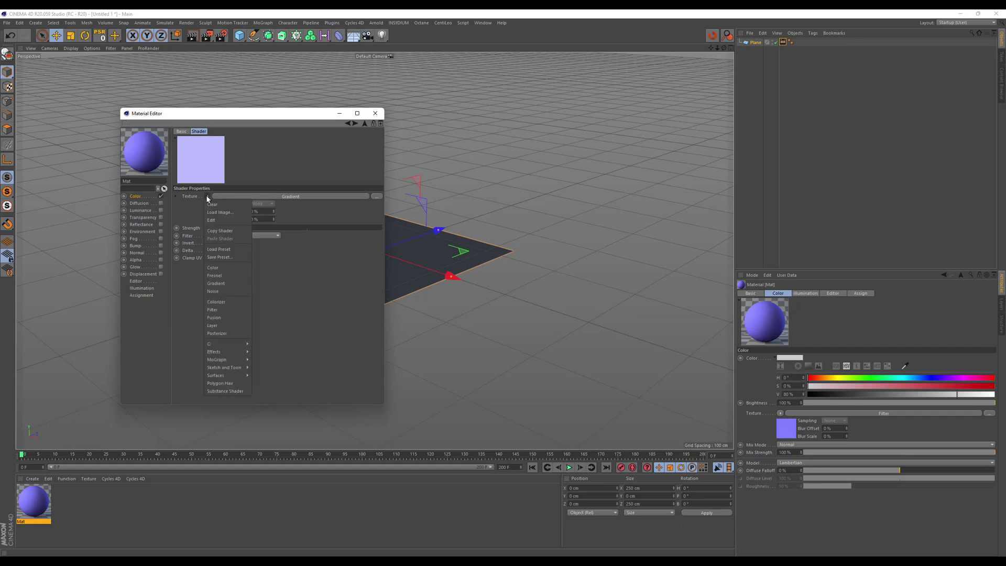
pyautogui.click(219, 325)
pyautogui.click(241, 197)
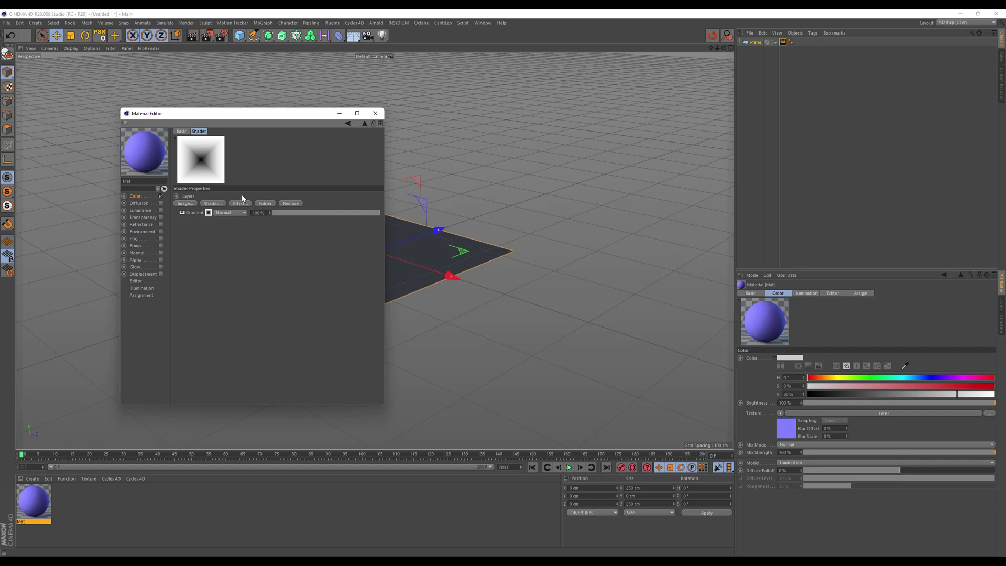
pyautogui.click(240, 204)
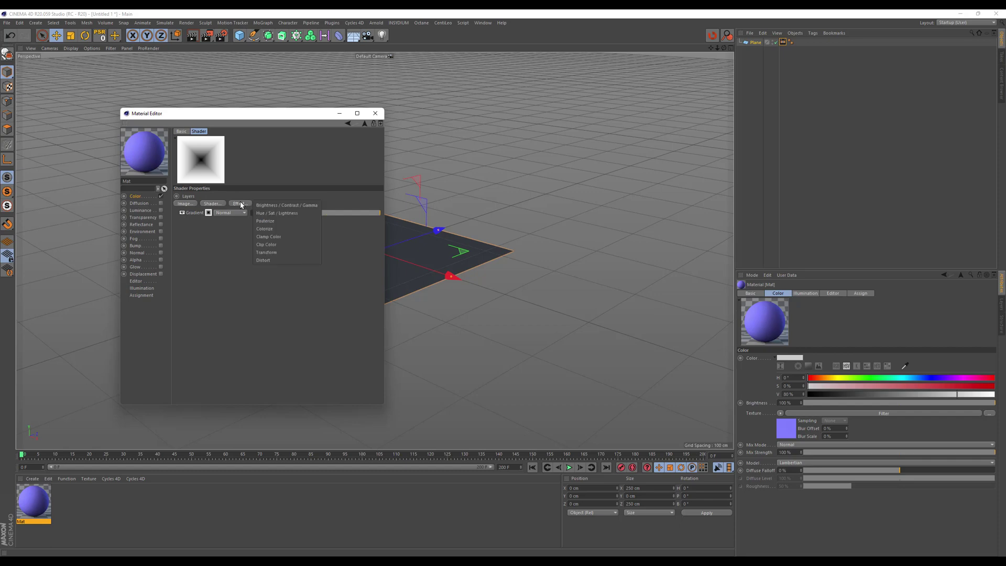
pyautogui.click(278, 251)
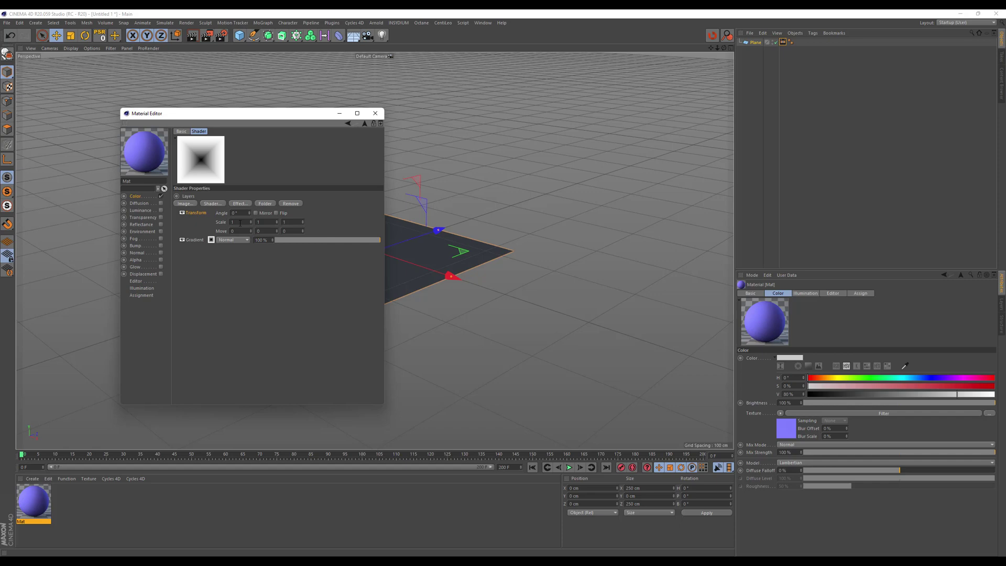
# Step: Scale the Transform effect to 0.05 on X, Y and Z
pyautogui.write('0.05')
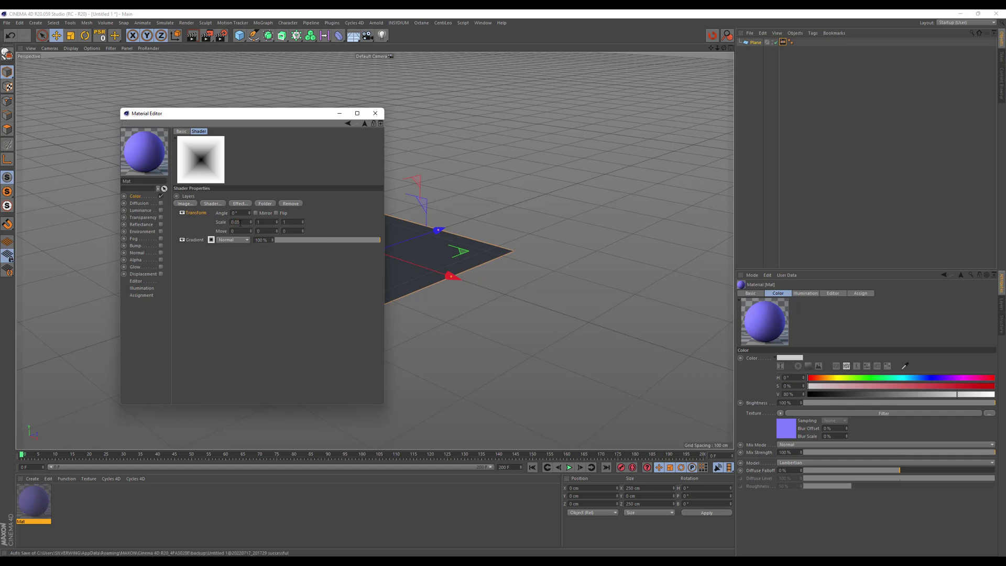
pyautogui.press('Return')
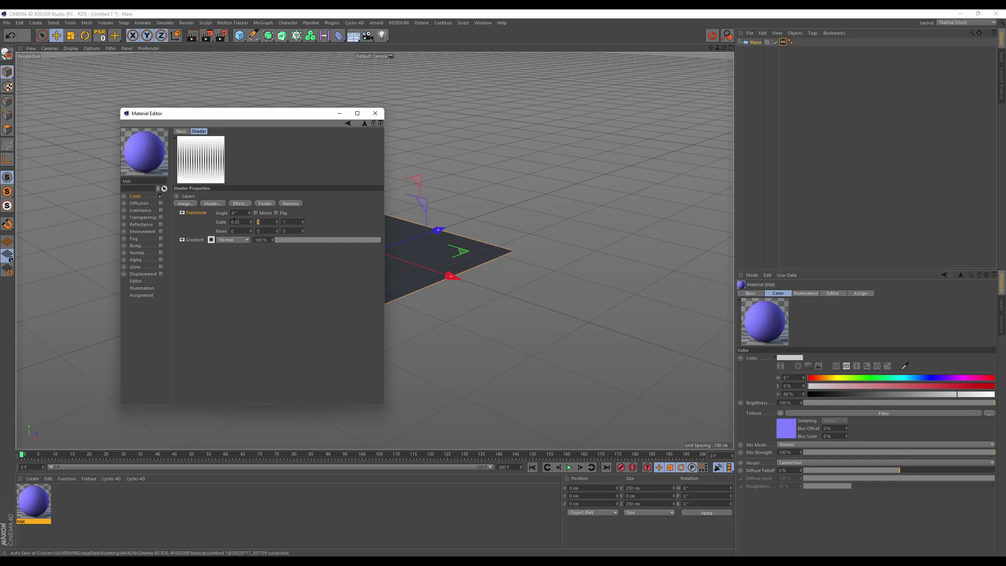
pyautogui.write('0.05')
pyautogui.press('Tab')
pyautogui.write('0.0')
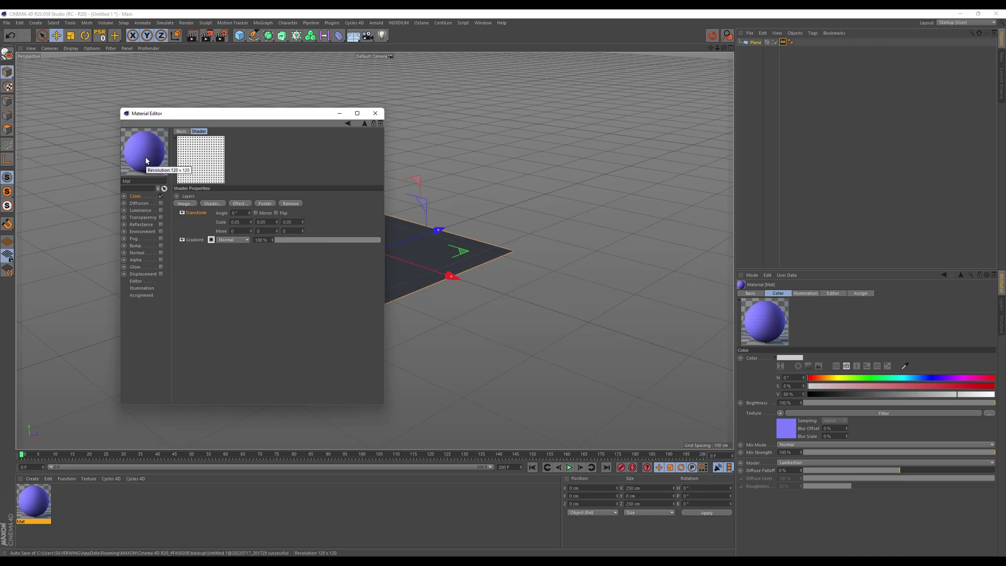
# Step: Set the Normalizer's filter to Sobel 4x and its Strength to 100 %
pyautogui.click(348, 124)
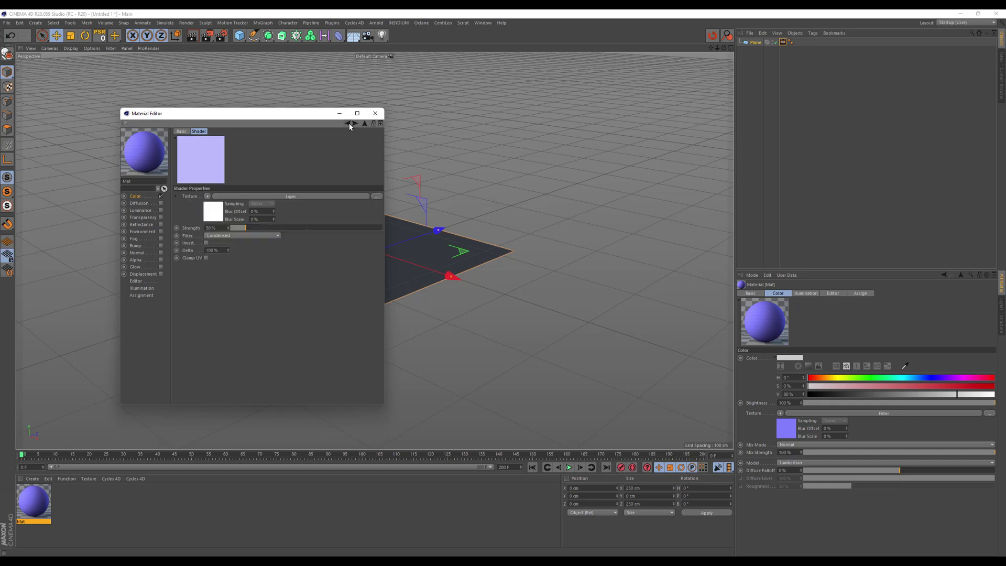
pyautogui.doubleClick(220, 227)
pyautogui.click(223, 236)
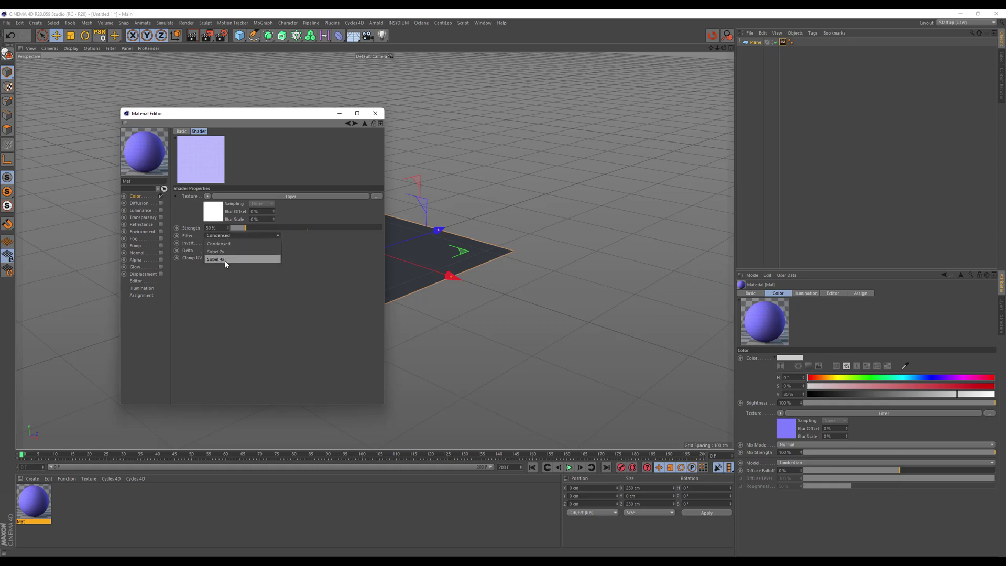
pyautogui.click(226, 259)
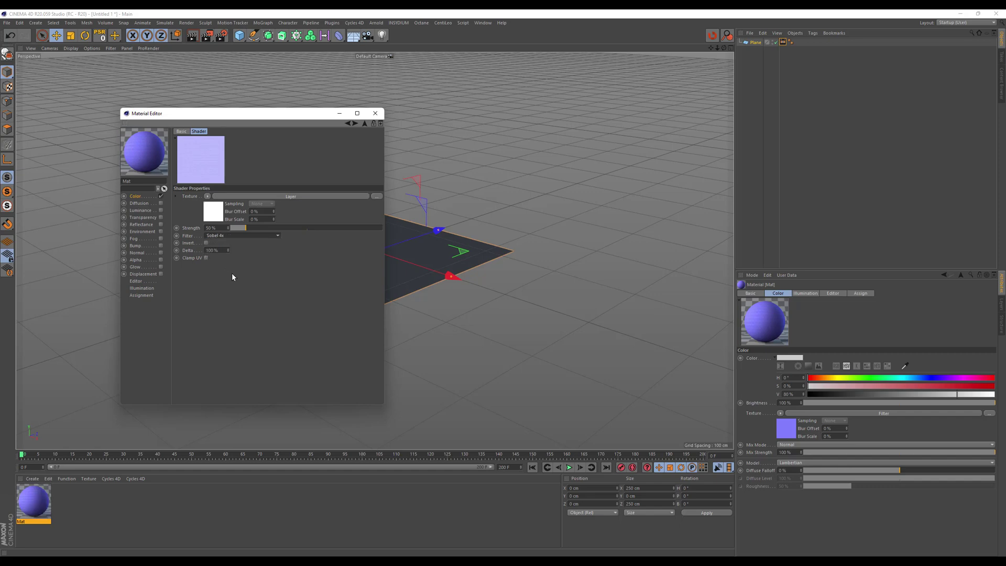
pyautogui.doubleClick(220, 229)
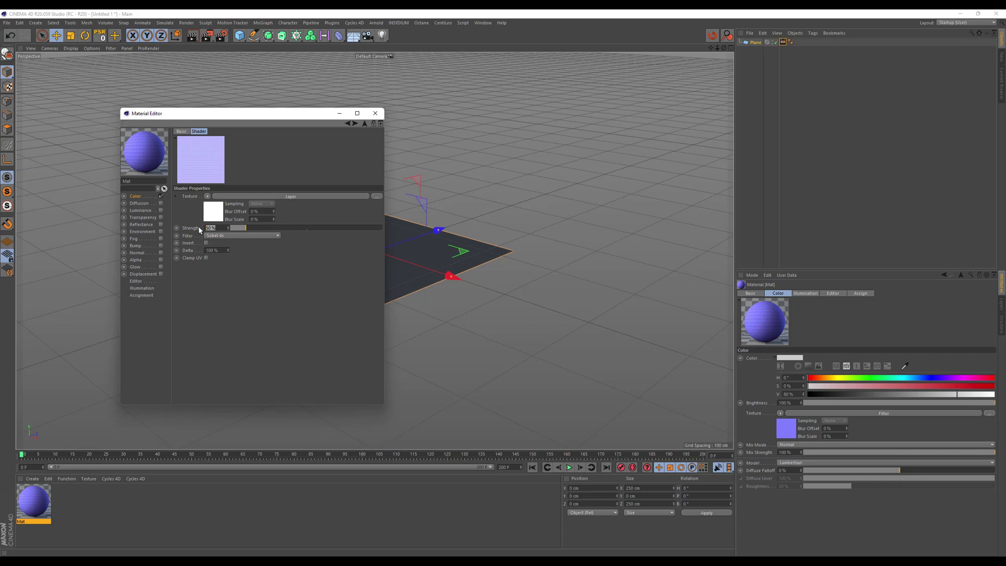
pyautogui.write('100')
pyautogui.press('Return')
# Step: Apply Mat to the Plane and set the Bake Texture width and height to 1024
pyautogui.moveTo(38, 501); pyautogui.dragTo(755, 42)
pyautogui.click(782, 42)
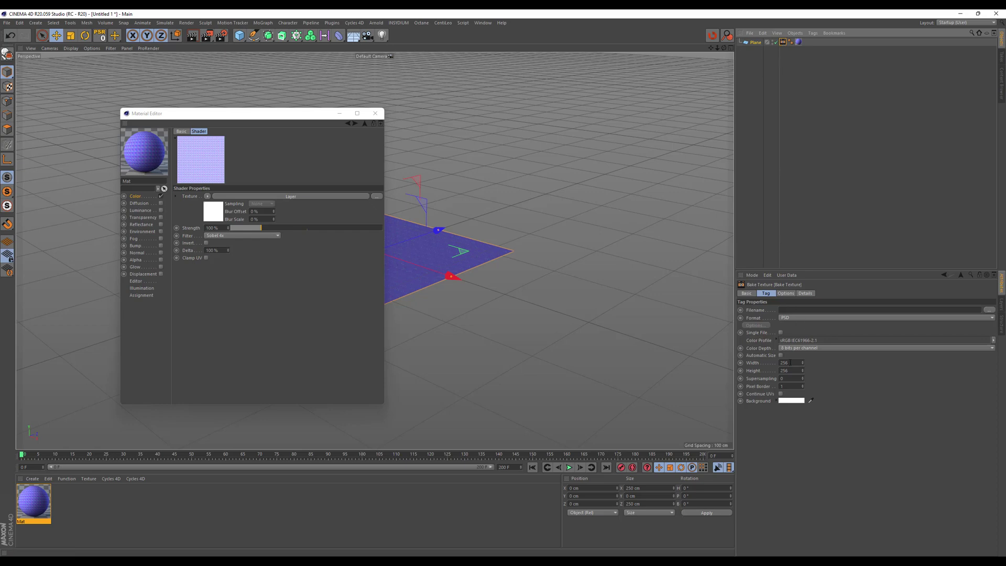
pyautogui.doubleClick(790, 363)
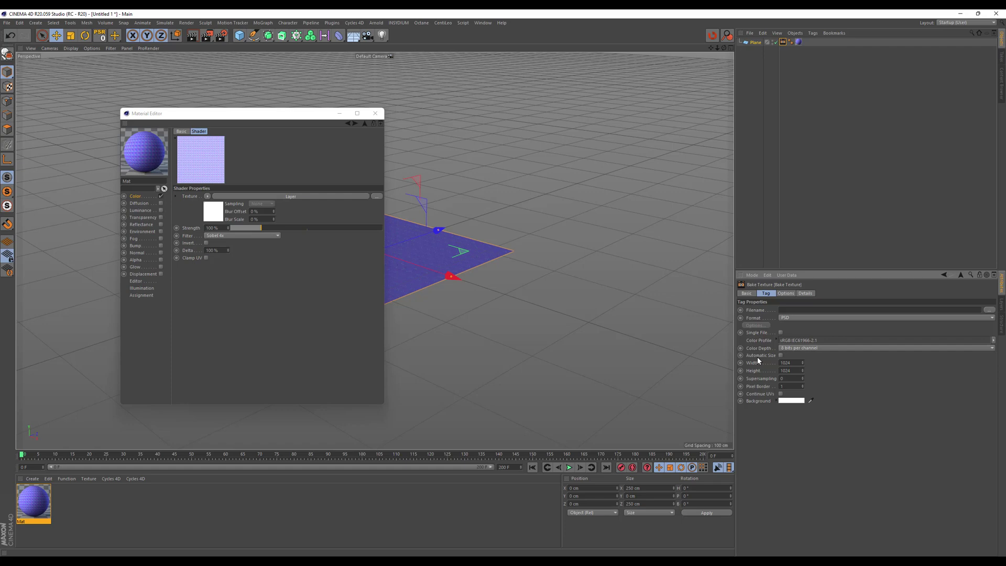
# Step: Tick the Color channel in the Bake Texture options and bake into the Picture Viewer
pyautogui.click(785, 293)
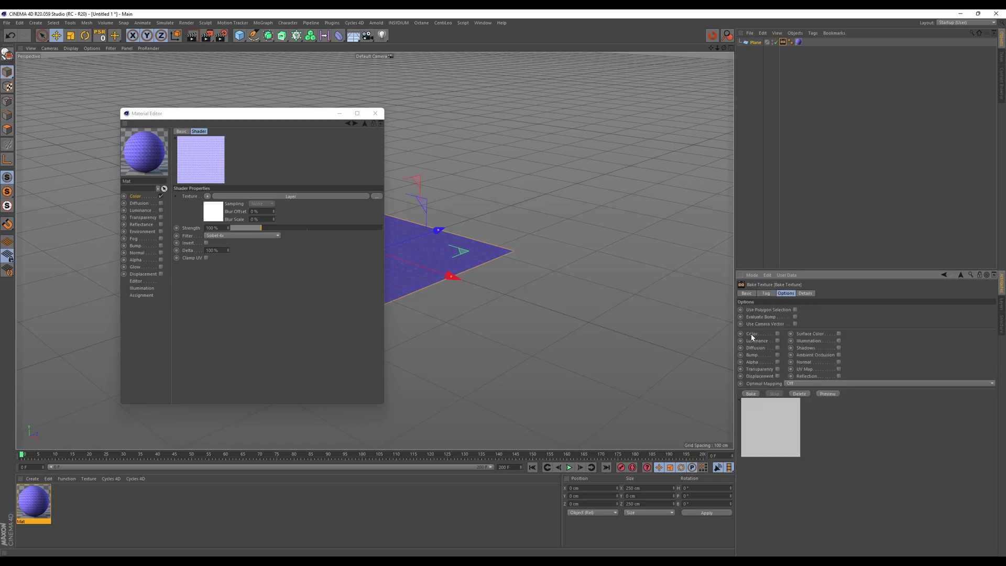
pyautogui.click(777, 333)
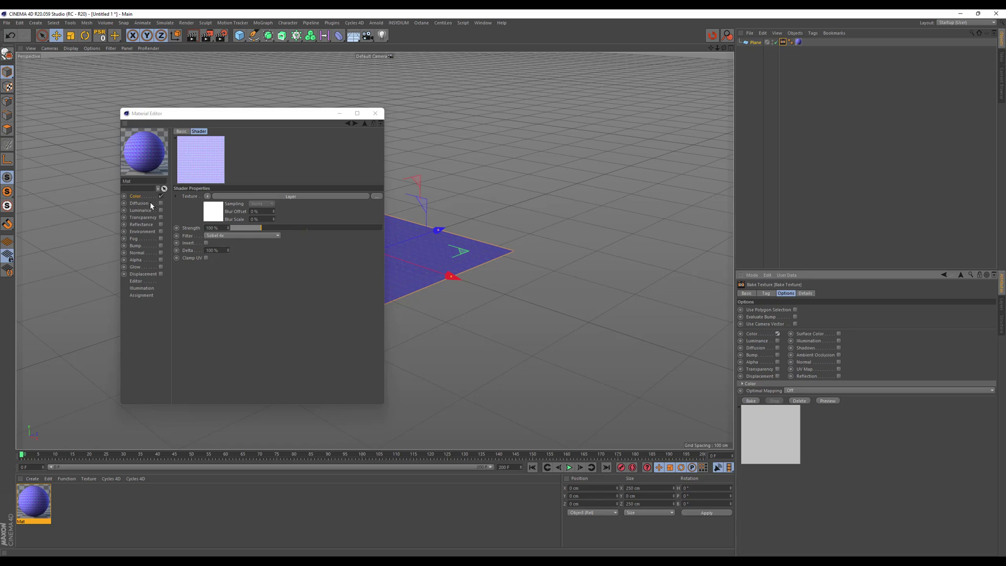
pyautogui.click(766, 293)
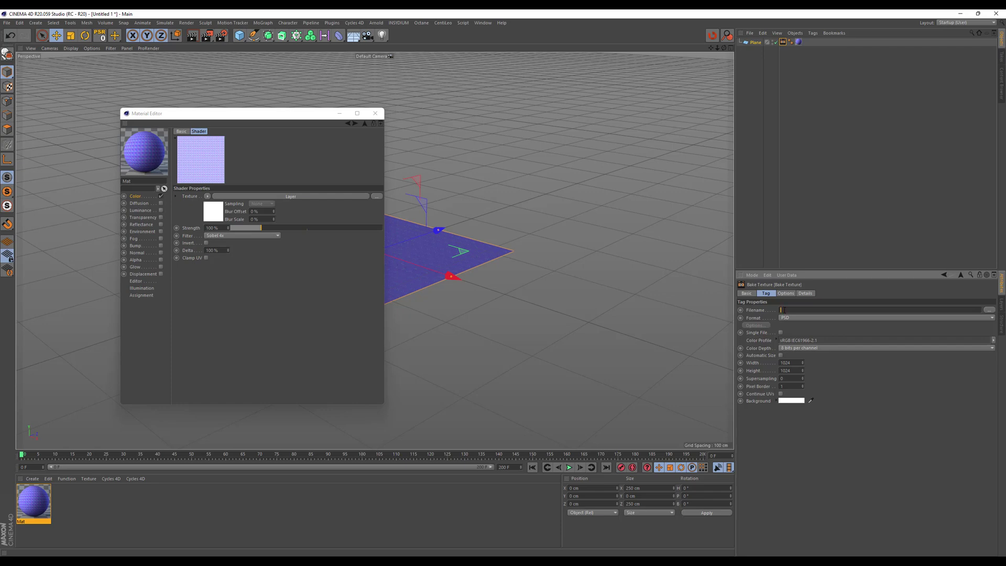
pyautogui.click(785, 294)
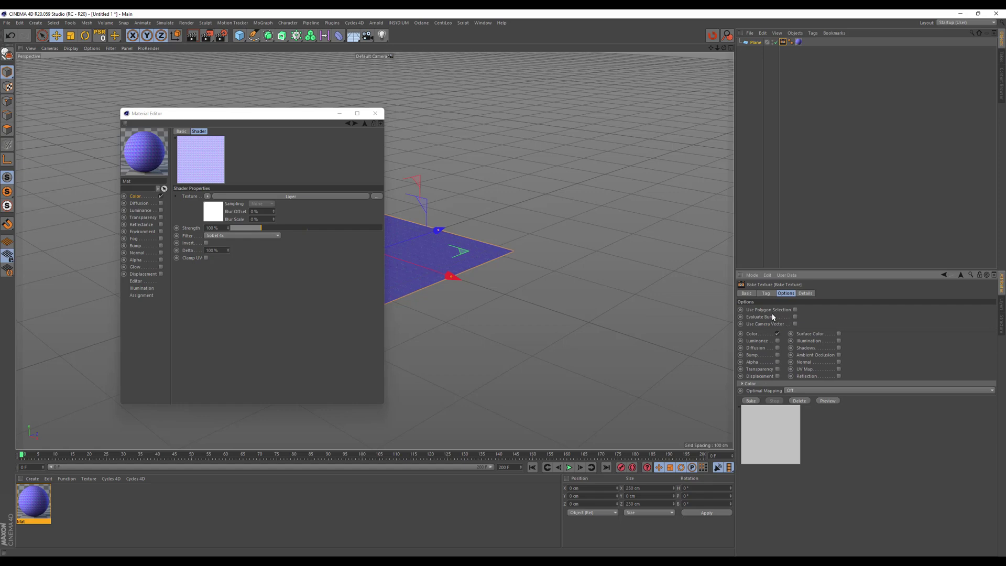
pyautogui.click(750, 400)
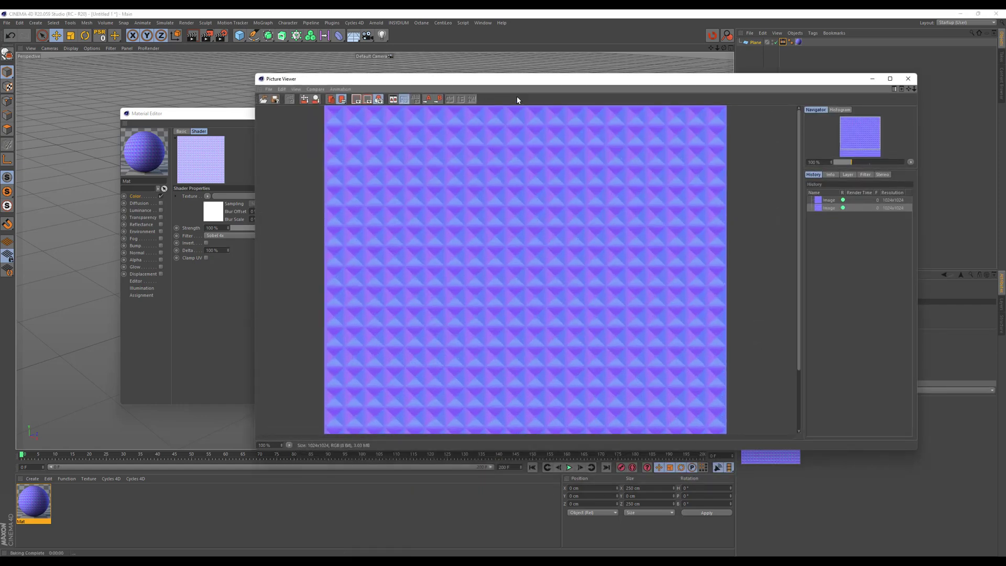
pyautogui.moveTo(496, 75); pyautogui.dragTo(428, 58)
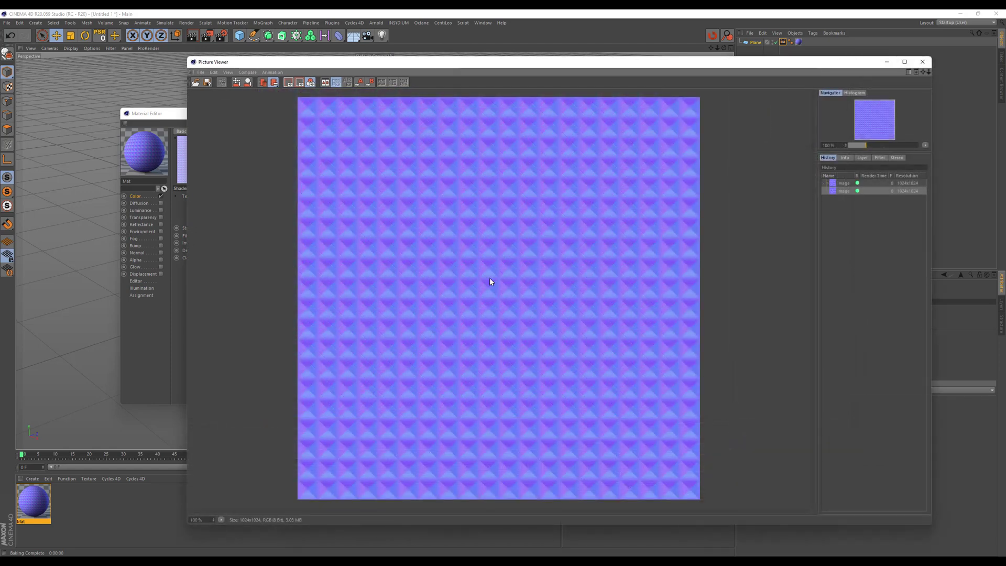
pyautogui.click(200, 73)
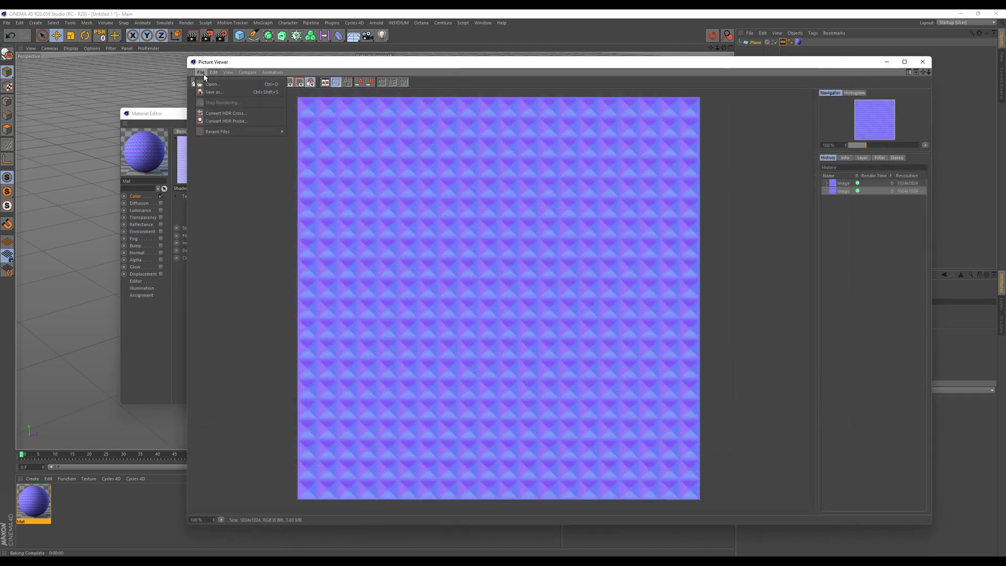
pyautogui.click(212, 92)
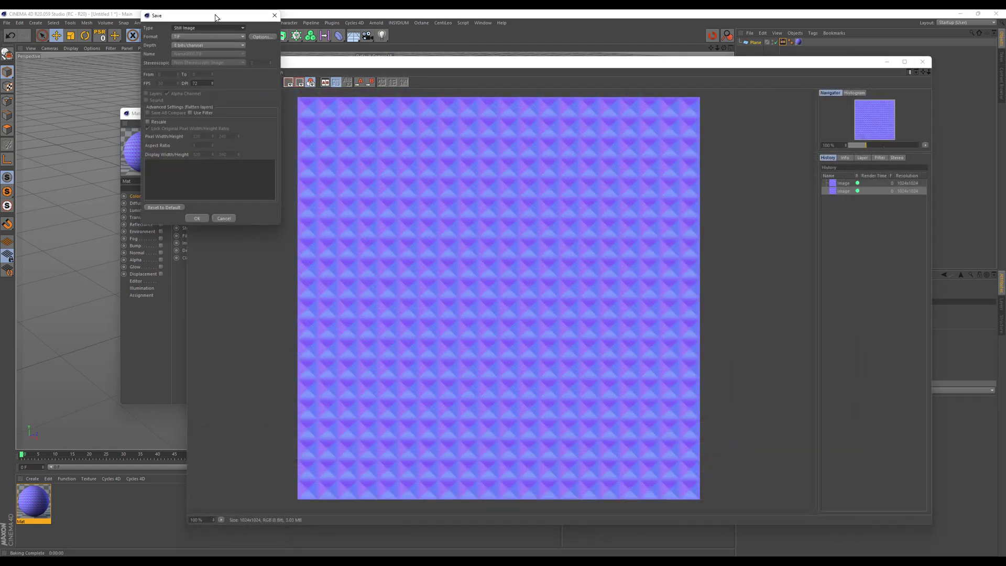
pyautogui.moveTo(192, 14); pyautogui.dragTo(265, 103)
pyautogui.click(262, 117)
pyautogui.click(263, 115)
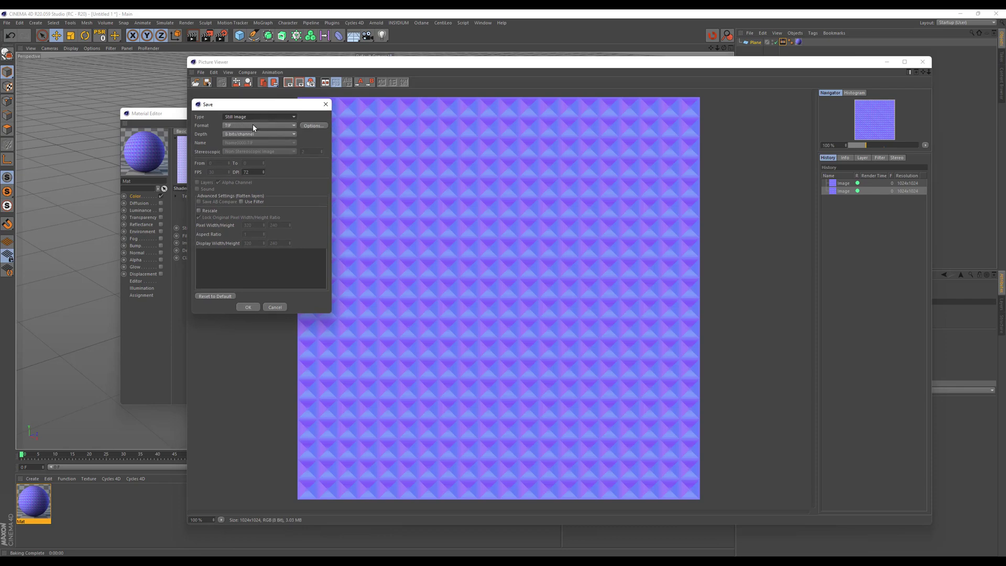
pyautogui.click(253, 125)
pyautogui.click(252, 125)
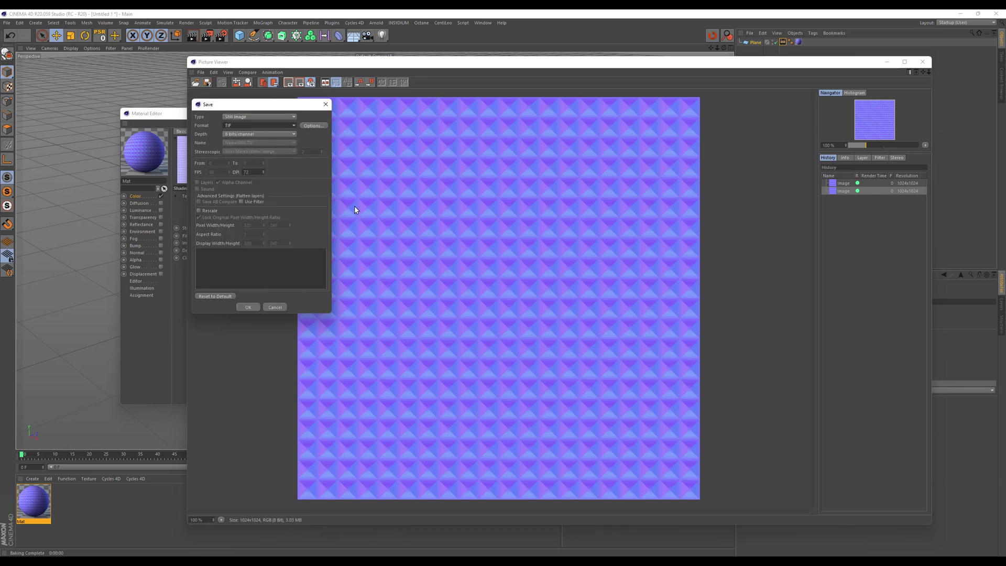
pyautogui.click(274, 306)
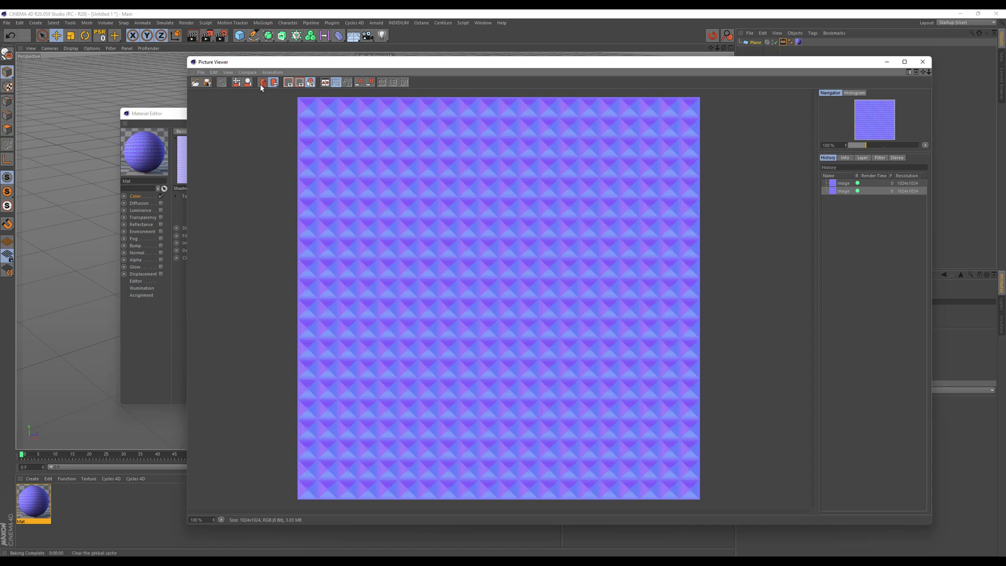
pyautogui.moveTo(260, 62); pyautogui.dragTo(281, 59)
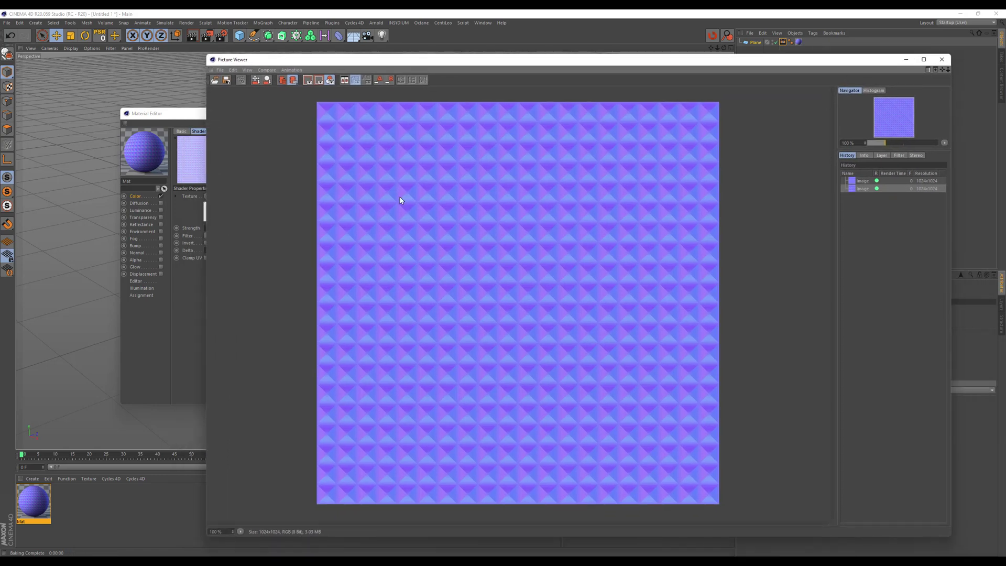